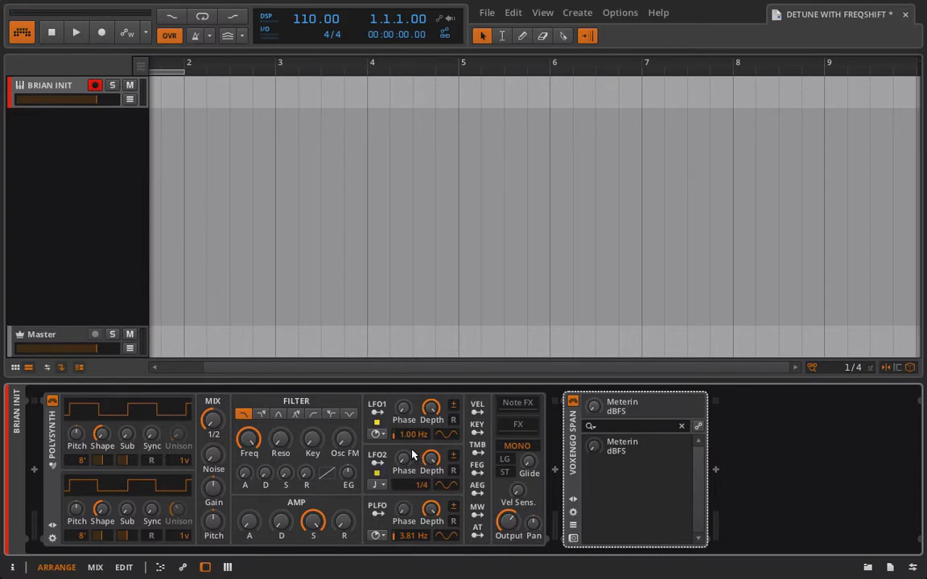
Modulate the Polysynth filter frequency by +29.50 with LFO1 and set the LFO1 rate to 0.25 Hz.
left_click_drag(415, 435, 416, 371)
left_click_drag(414, 435, 413, 475)
left_click(377, 411)
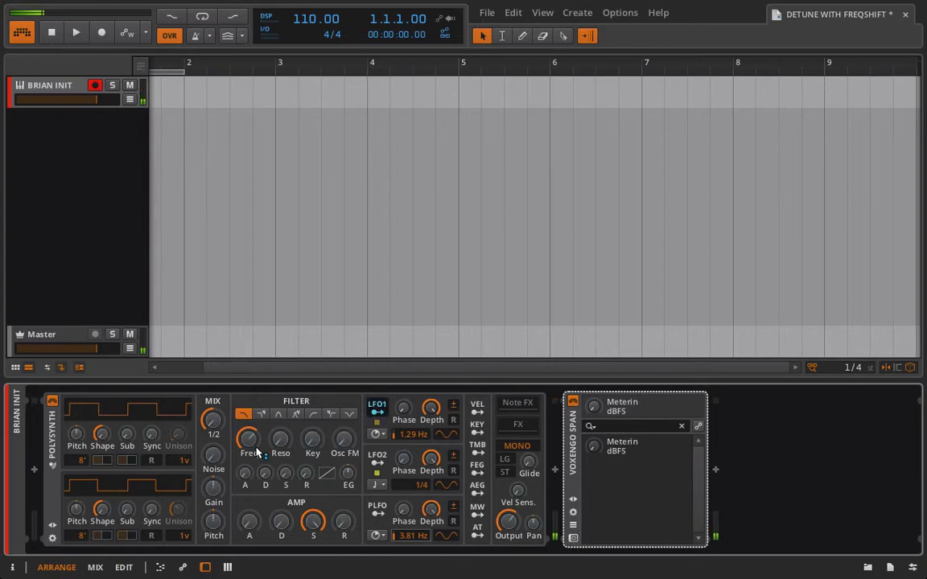
left_click_drag(258, 455, 258, 440)
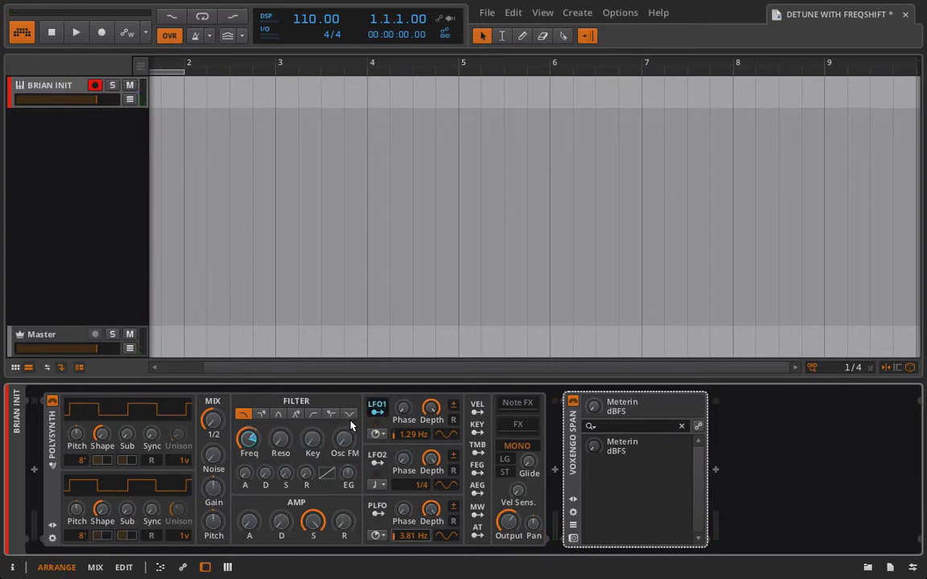
left_click_drag(412, 435, 410, 442)
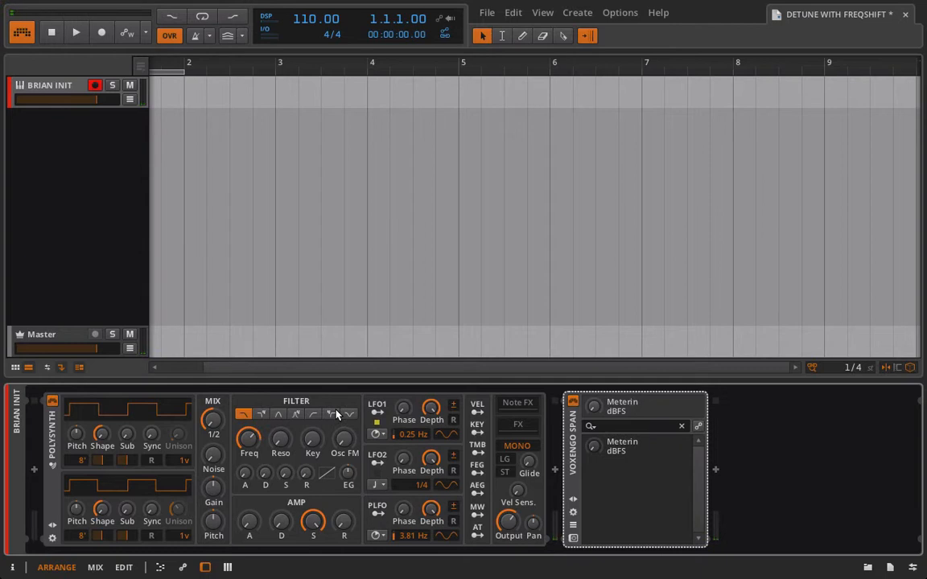
Clear the LFO1 modulation from the filter frequency and try different LFO1 rates, ending at 0.24 Hz.
right_click(250, 438)
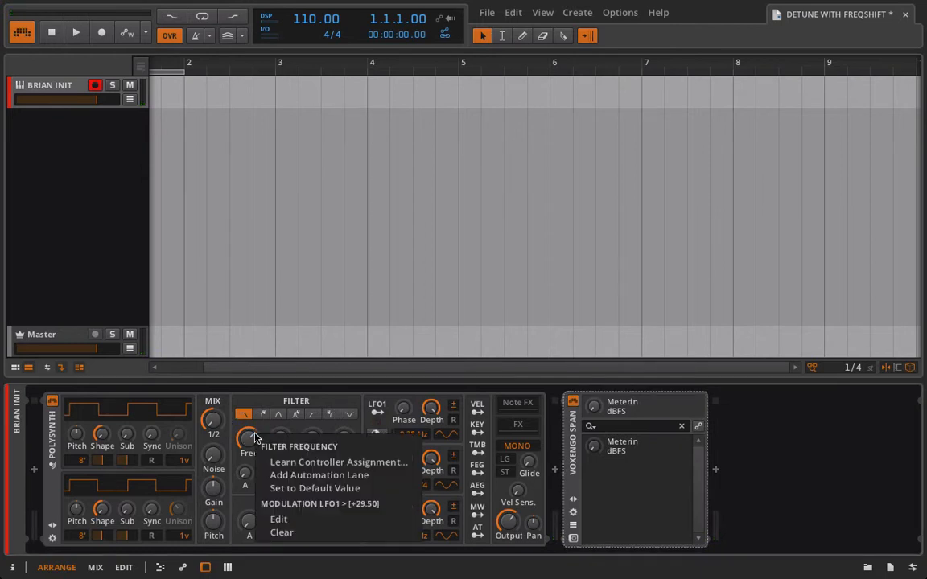
left_click(280, 533)
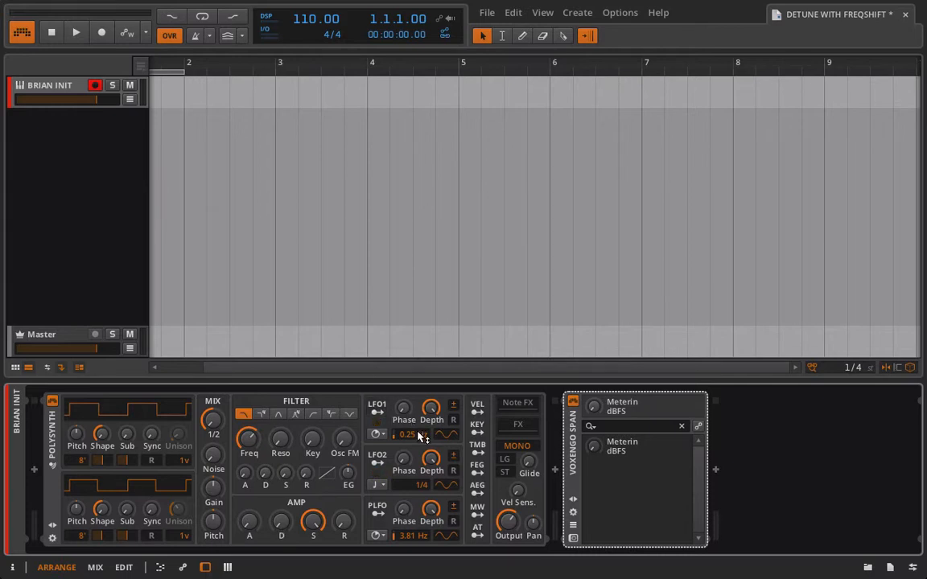
left_click_drag(419, 435, 418, 374)
mouse_move(422, 436)
left_mouse_down()
mouse_move(422, 455)
mouse_move(421, 436)
left_mouse_up()
left_click_drag(421, 435, 421, 406)
Show the Voxengo SPAN analyzer window and move it aside so the filter controls stay accessible.
left_click(572, 538)
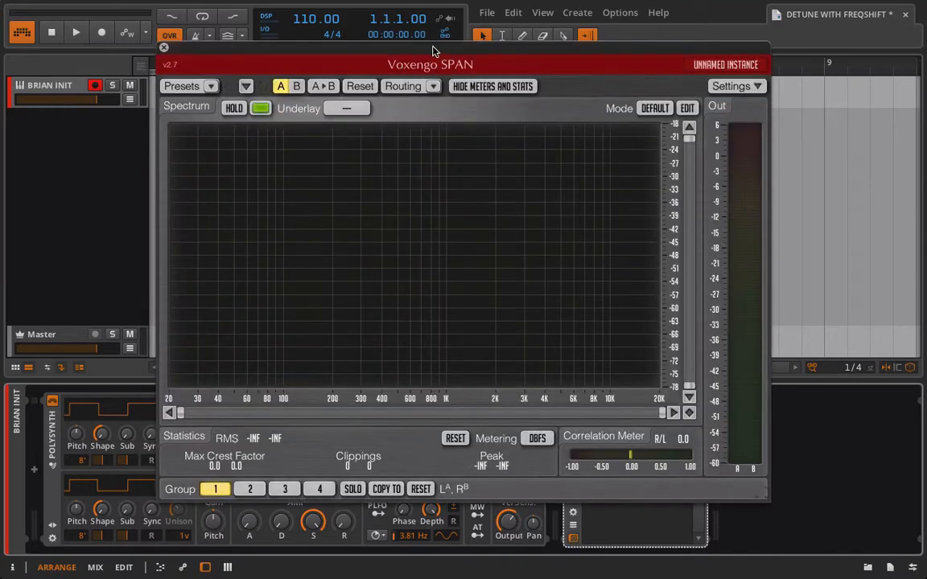
left_click_drag(434, 65, 653, 40)
left_click_drag(652, 2, 654, 2)
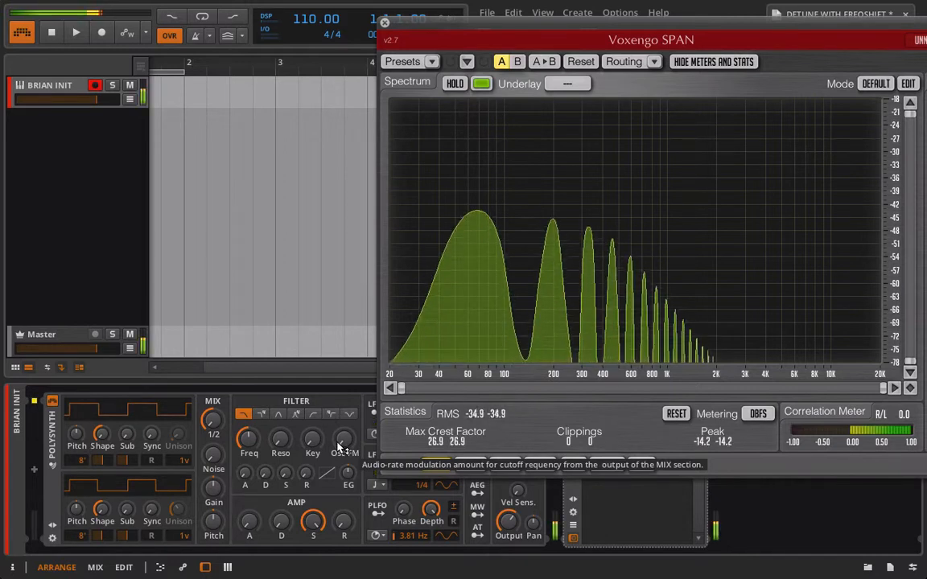
Lower the filter cutoff and raise the Osc FM amount in stages, inspecting the spectrum peaks in the analyzer.
left_click_drag(243, 433, 253, 451)
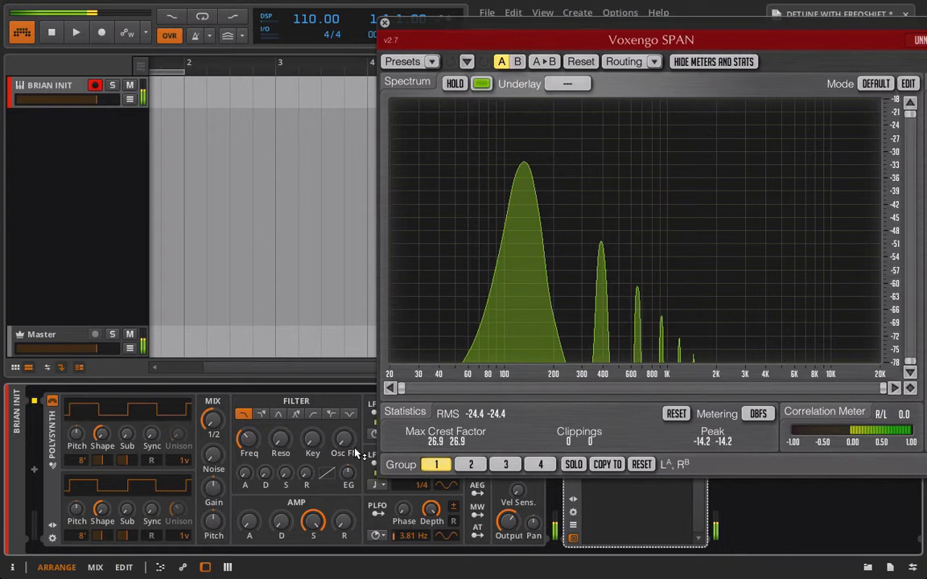
left_click_drag(342, 444, 341, 425)
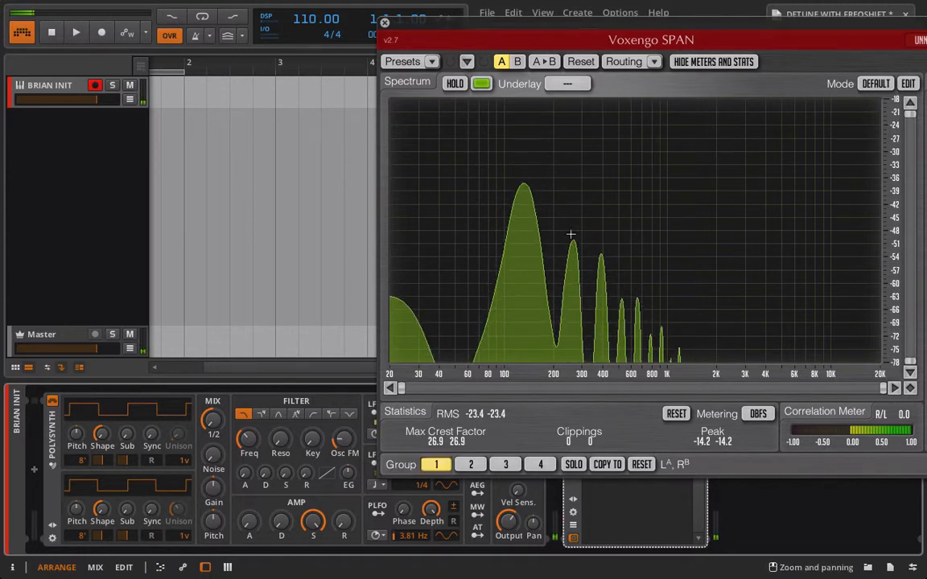
mouse_move(523, 185)
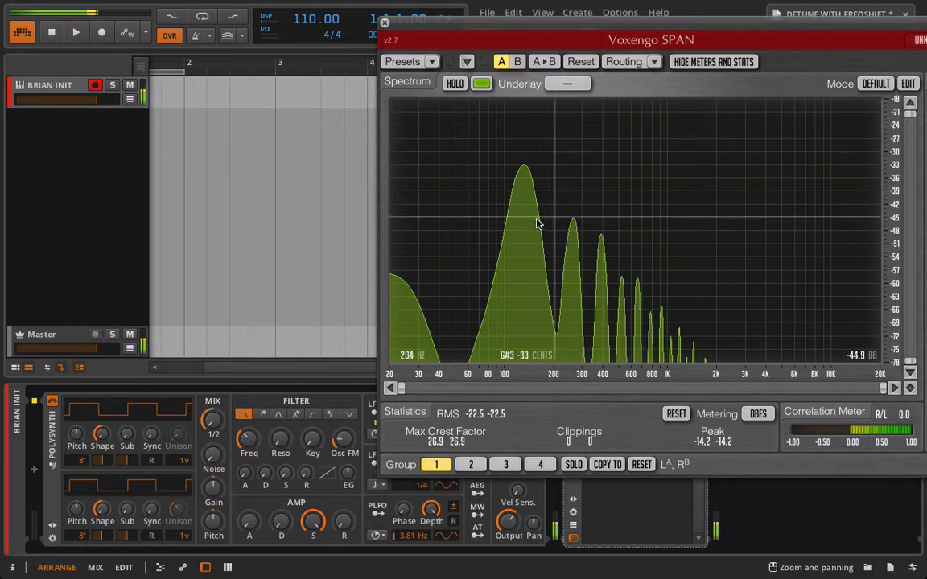
left_click_drag(344, 439, 344, 418)
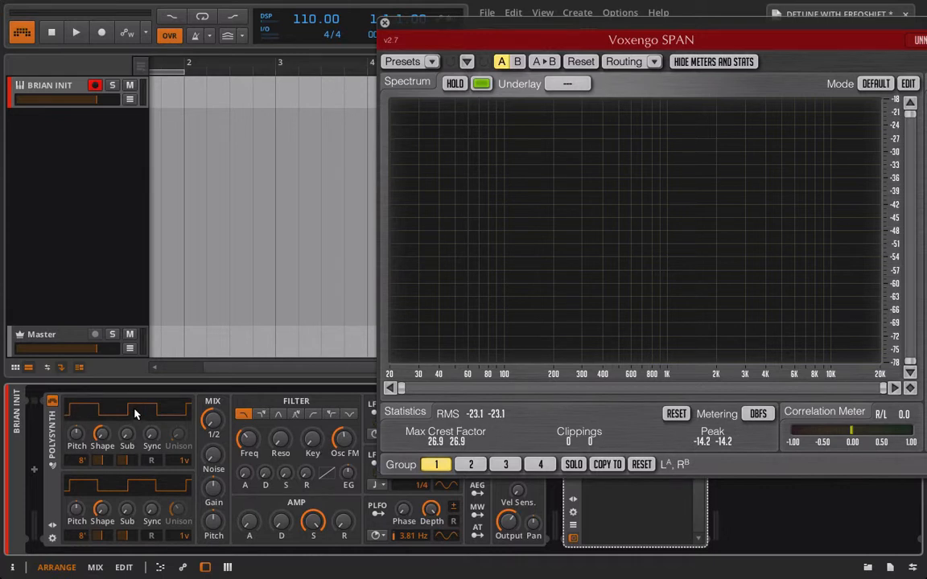
Switch to Firefox to look up the frequency of C3 in the musical note table, and return to Bitwig Studio.
mouse_move(428, 575)
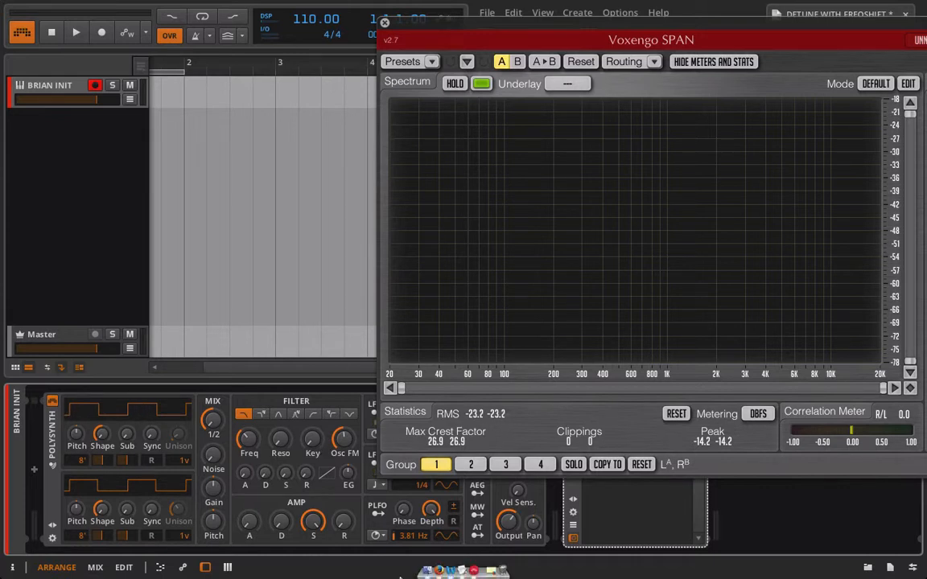
left_click(440, 572)
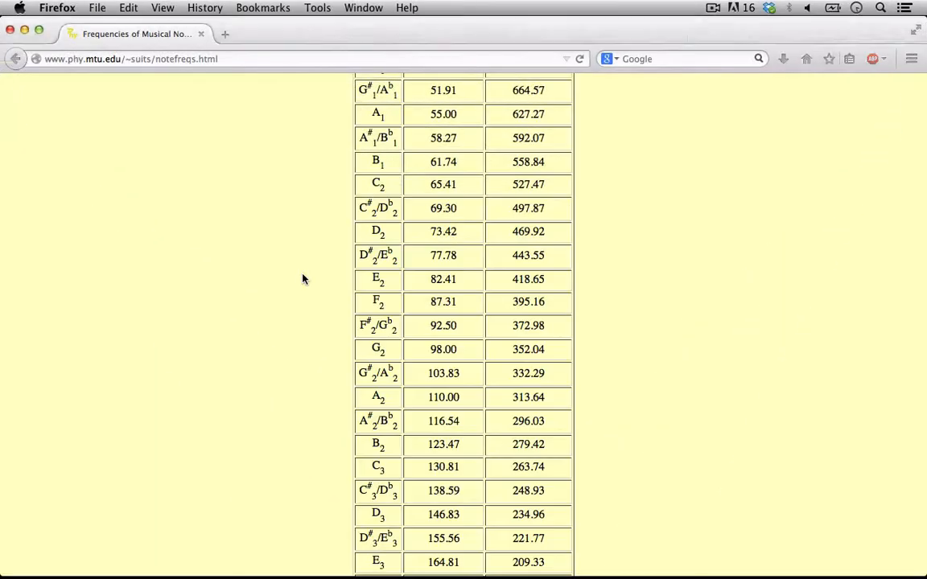
scroll(441, 234, "up", 1)
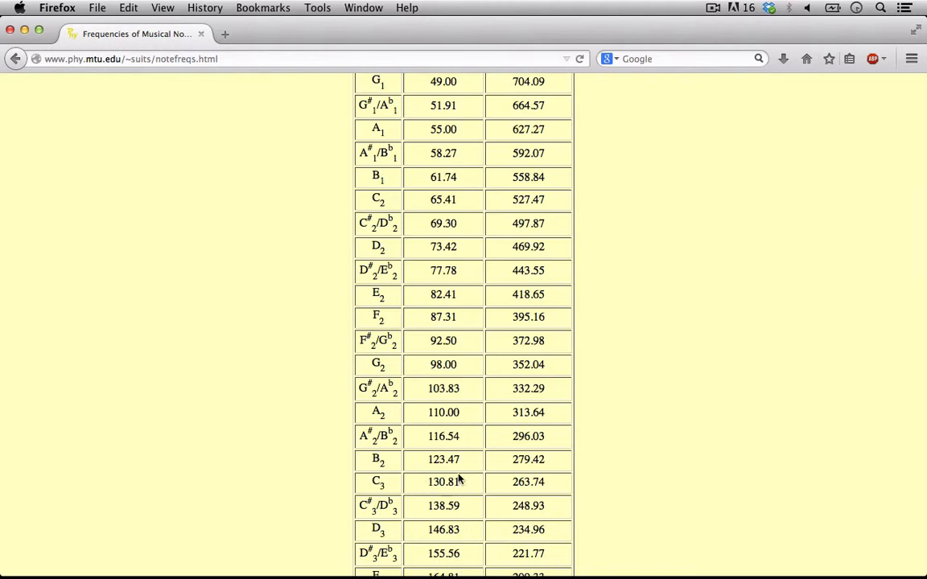
left_click(430, 567)
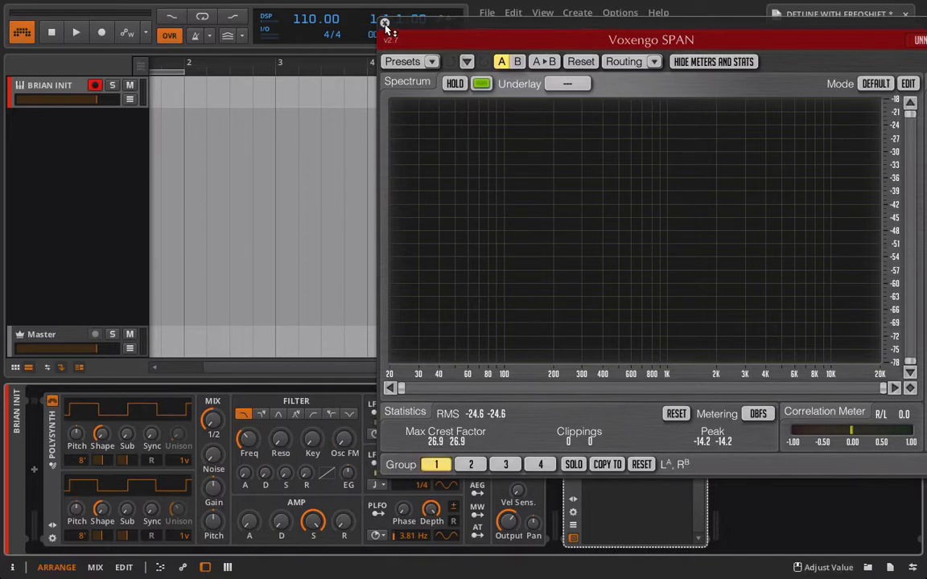
With the analyzer moved clear of the LFO section, lightly modulate the filter frequency with LFO1 and raise its rate to 50.1 Hz.
left_click_drag(380, 24, 489, 24)
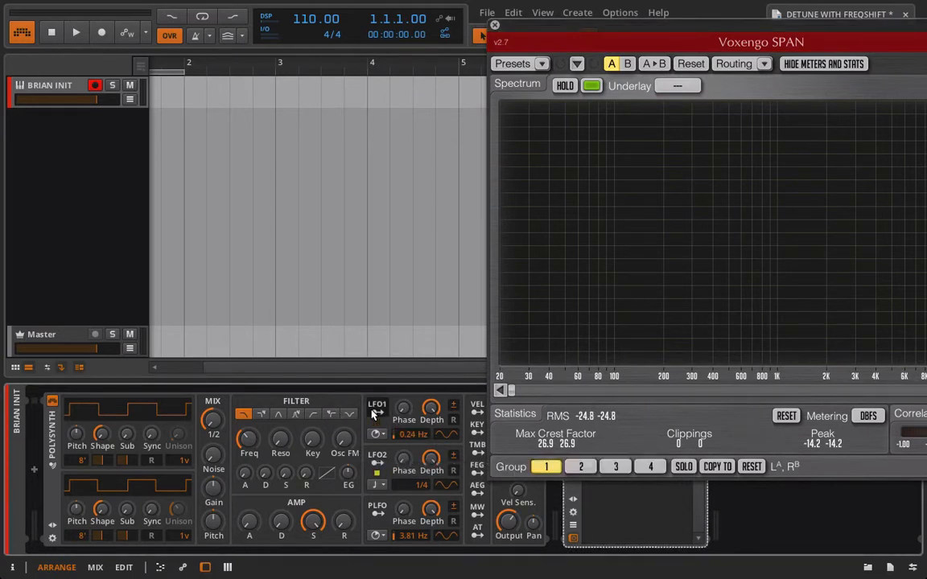
left_click_drag(250, 448, 250, 447)
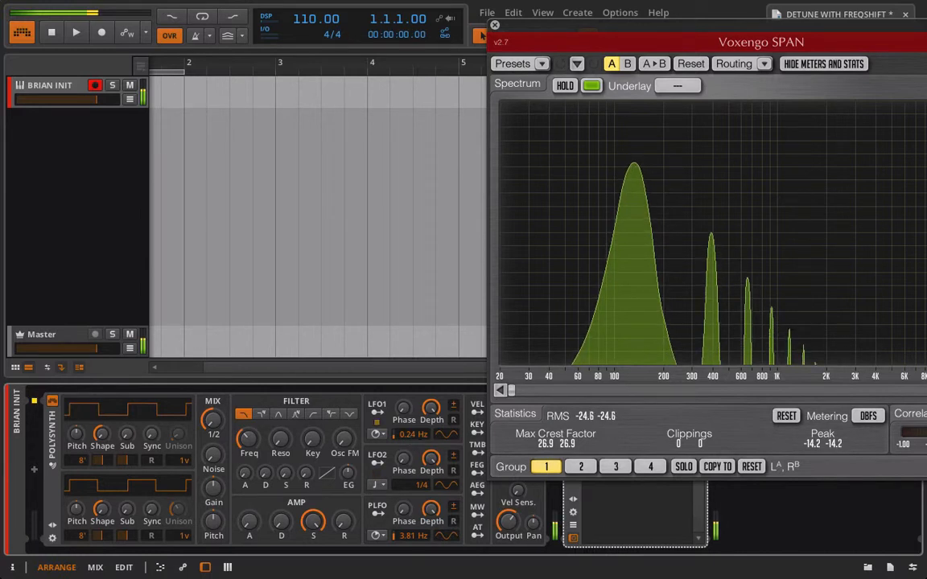
left_click_drag(414, 434, 414, 430)
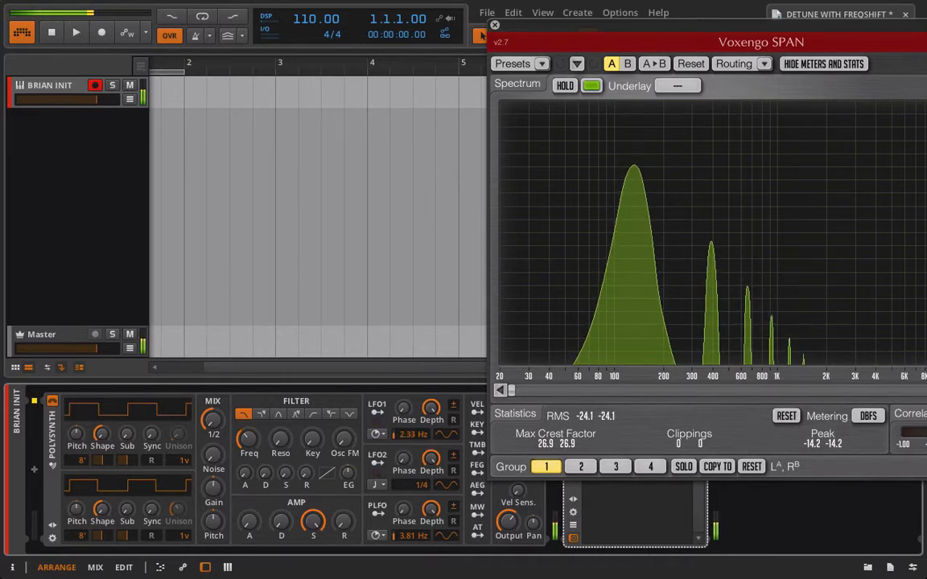
left_click_drag(413, 435, 414, 430)
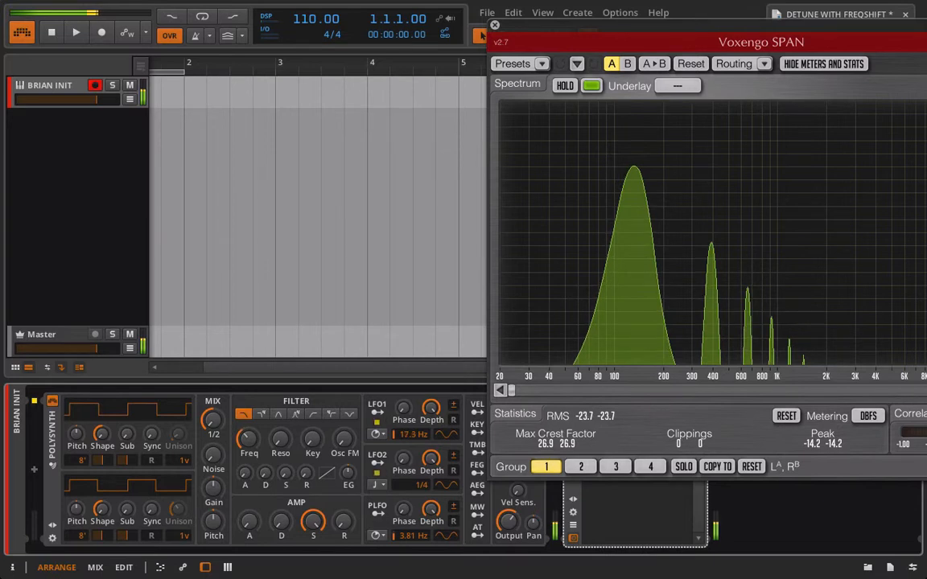
left_click_drag(414, 435, 413, 426)
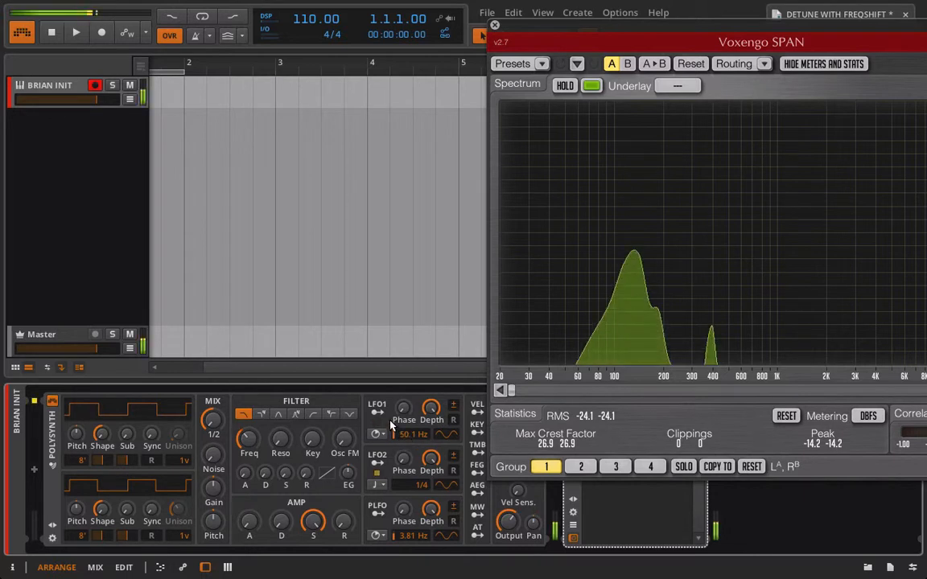
Increase the depth of LFO1's modulation on the filter frequency and fine-tune it.
left_click(376, 412)
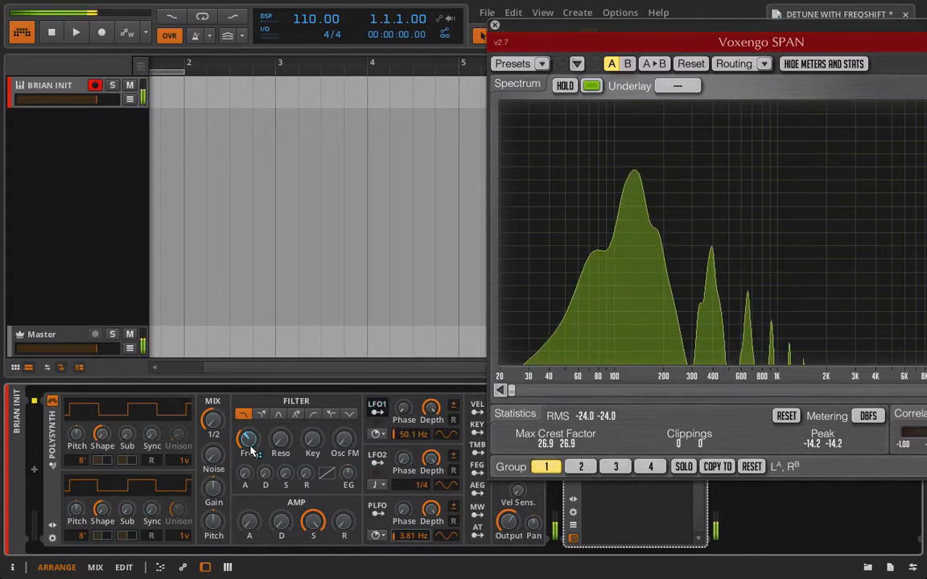
left_click_drag(251, 441, 248, 402)
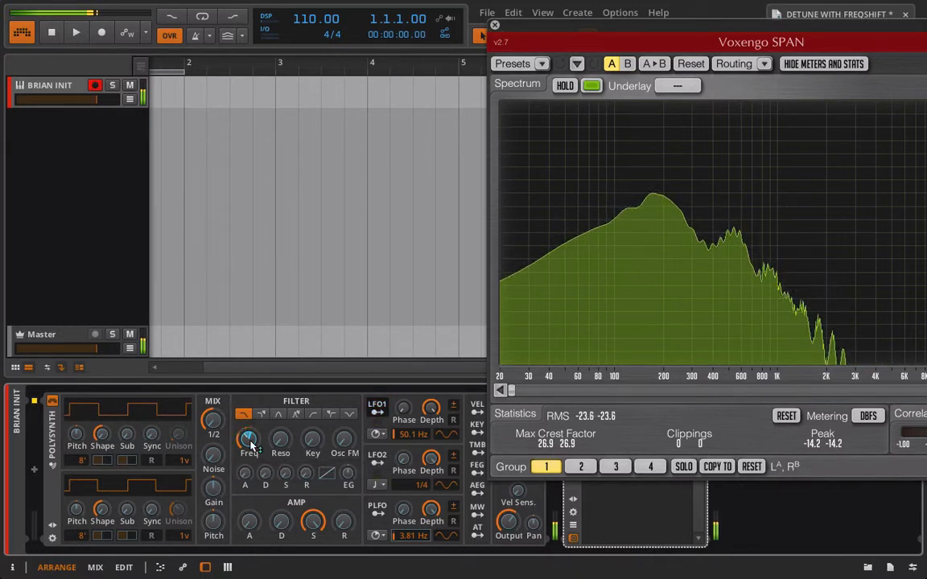
left_click(378, 410)
mouse_move(250, 439)
left_mouse_down()
mouse_move(249, 405)
mouse_move(250, 439)
left_mouse_up()
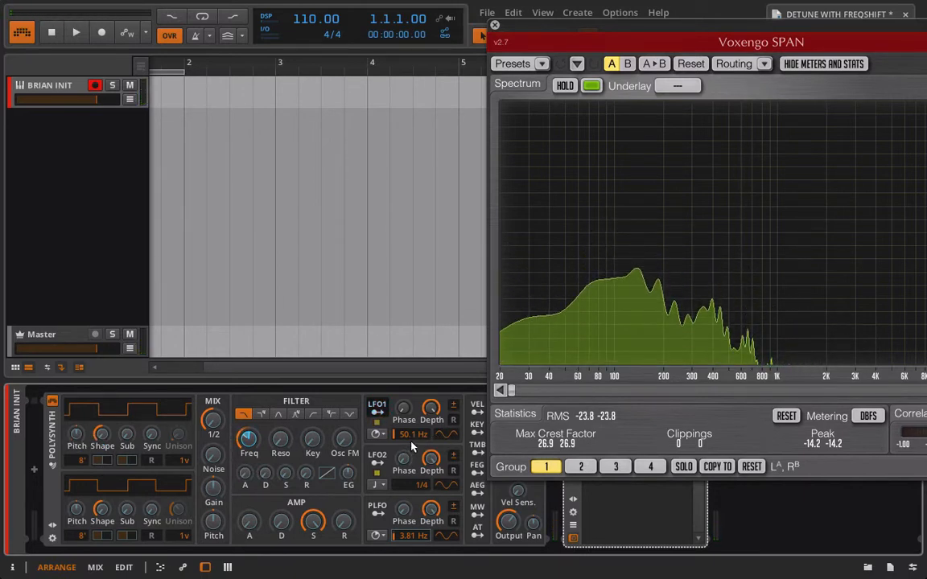
Modulate oscillator 1's pitch and shape with LFO1.
left_click_drag(77, 439, 77, 424)
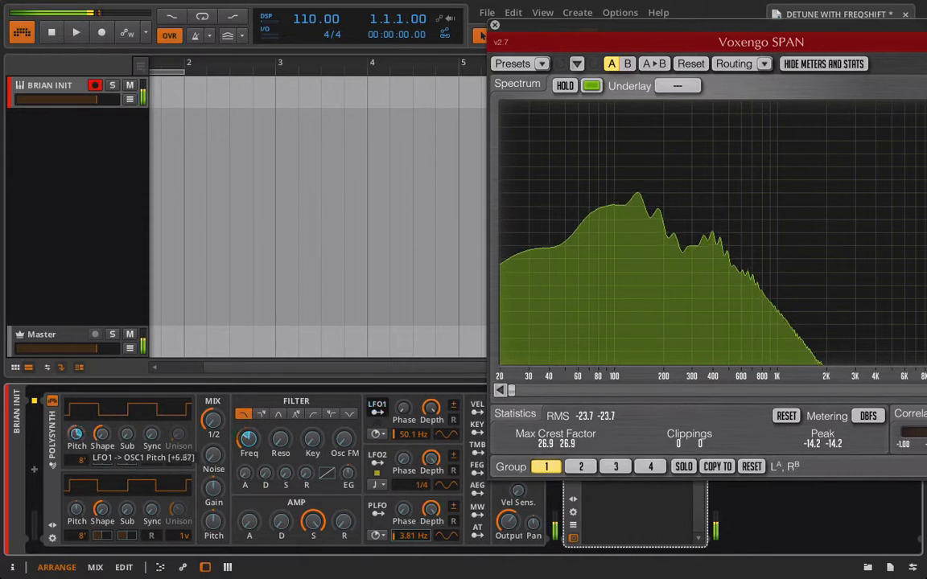
left_click_drag(77, 434, 103, 421)
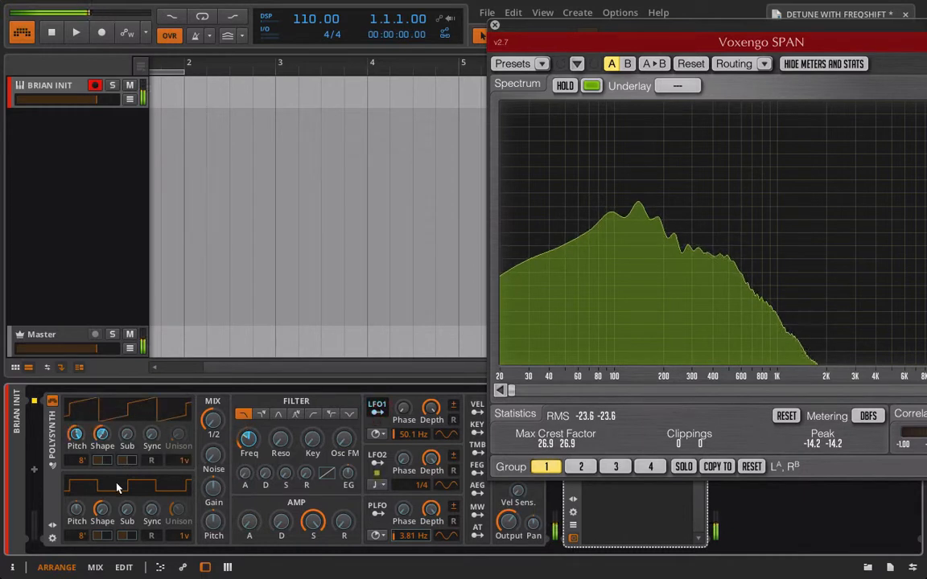
left_click_drag(103, 462, 126, 426)
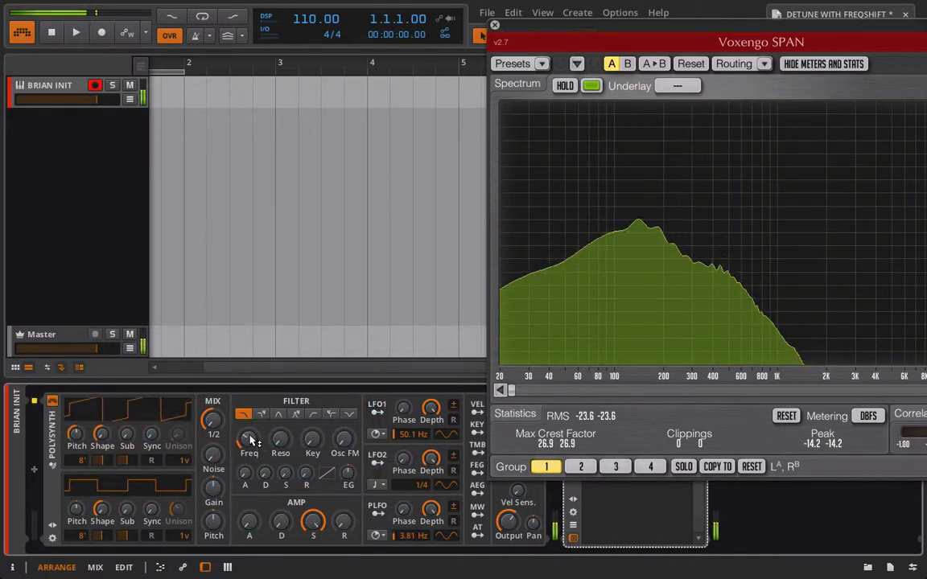
Raise the filter cutoff and modulate oscillator 1's sub level with LFO1, setting the level itself to 59.0 %.
left_click_drag(248, 438, 249, 420)
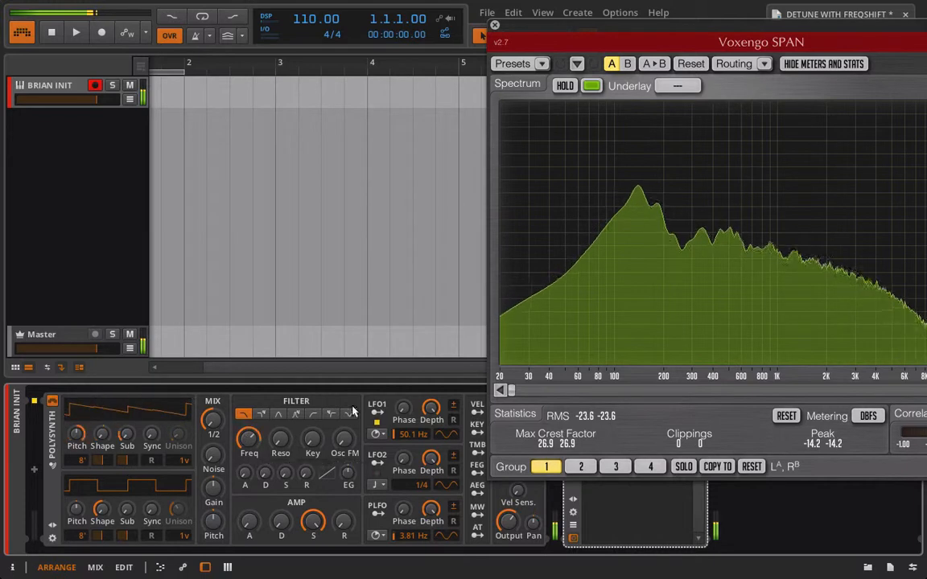
left_click(378, 413)
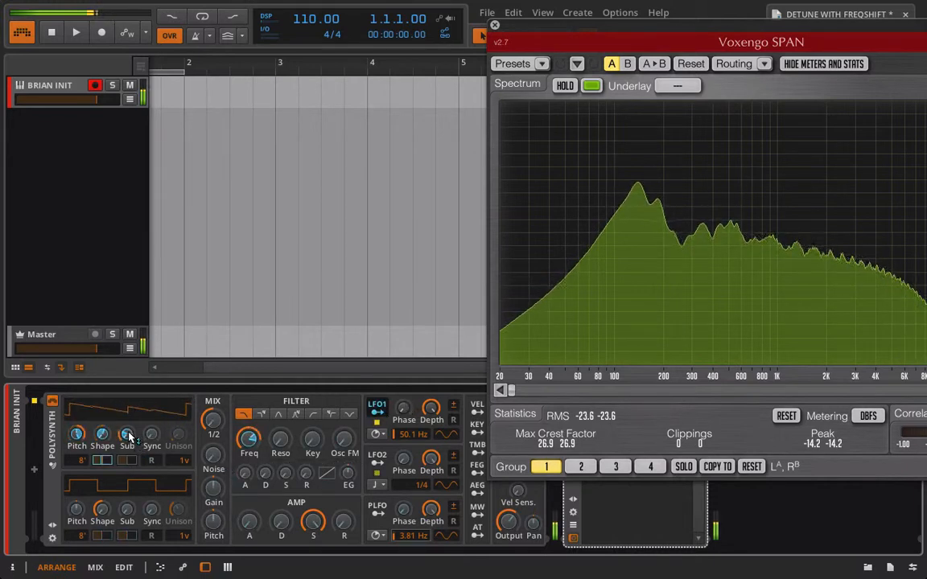
left_click_drag(128, 435, 128, 418)
left_click(378, 413)
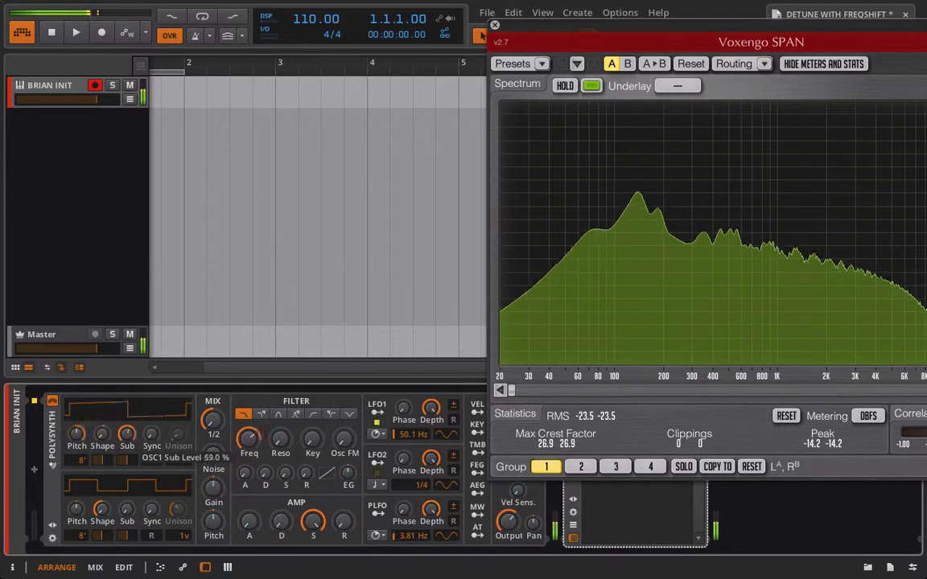
Modulate oscillator 1's sync with LFO1 and reduce the Polysynth's output level.
left_click(378, 412)
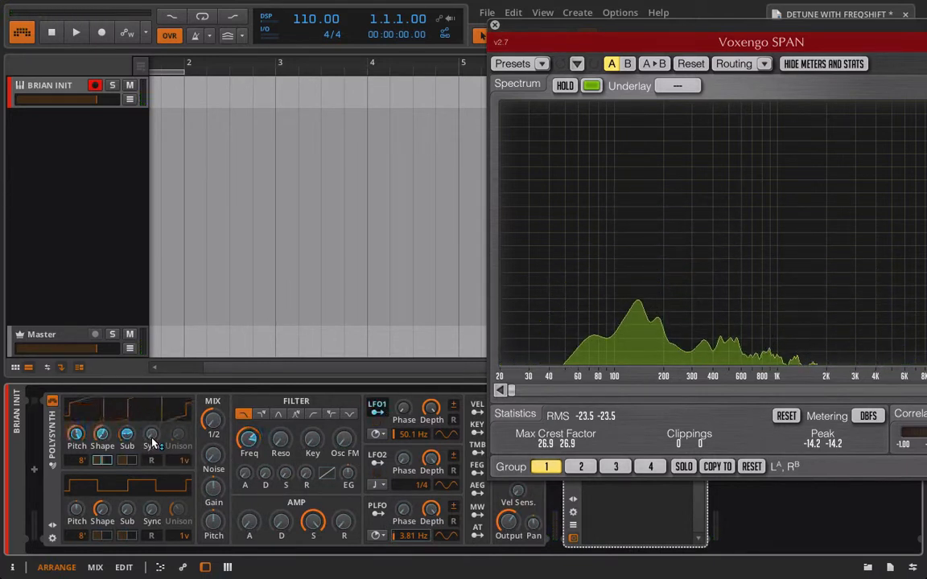
left_click_drag(153, 443, 153, 424)
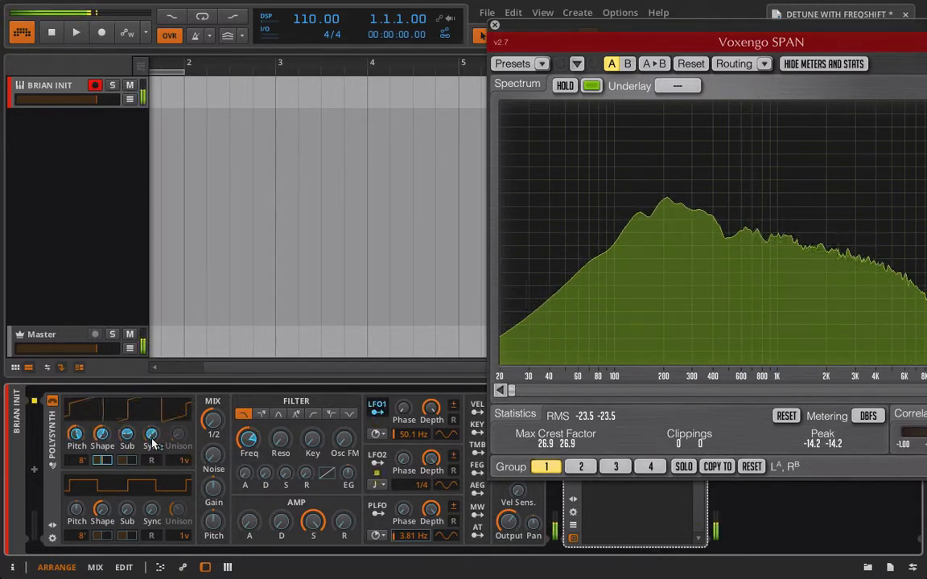
left_click(378, 412)
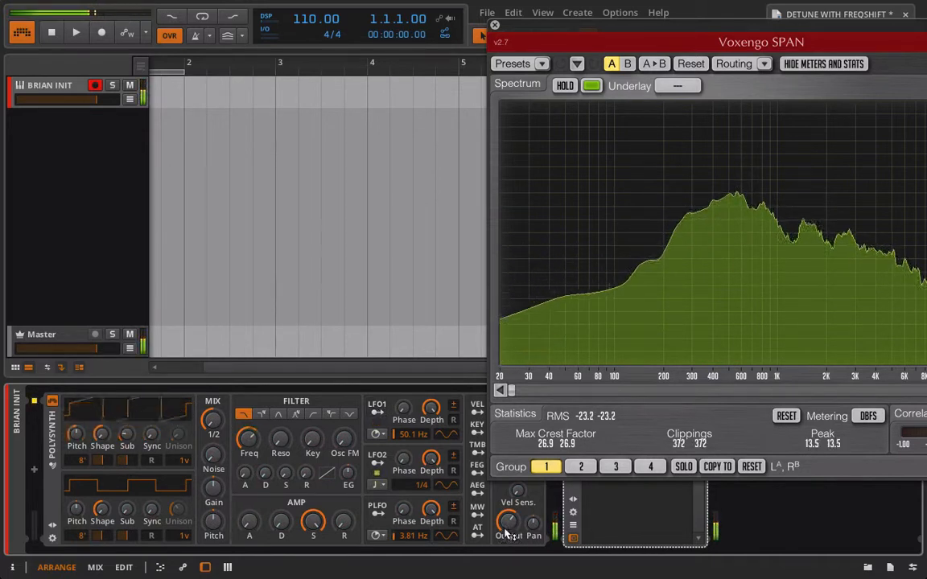
mouse_move(509, 525)
left_mouse_down()
mouse_move(509, 545)
mouse_move(514, 529)
left_mouse_up()
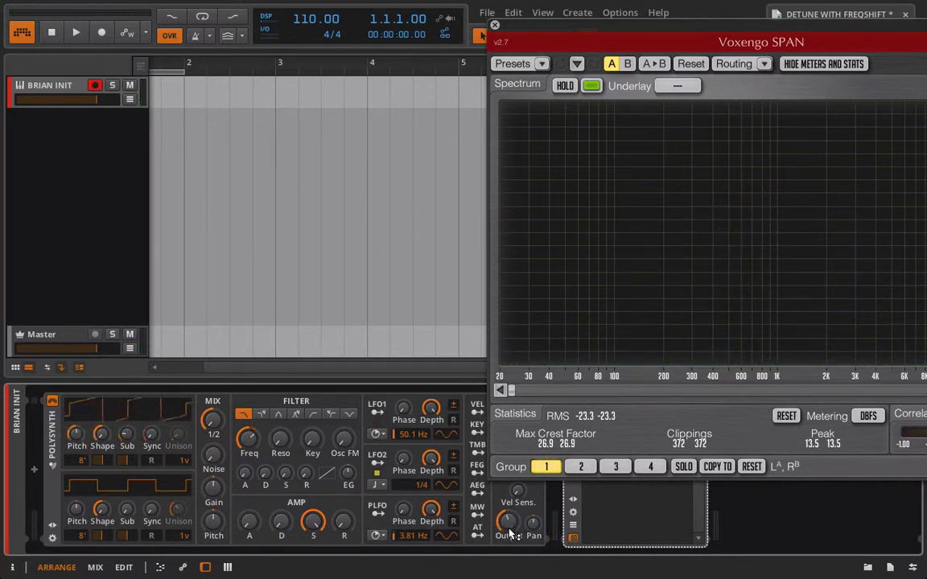
Replace the modulated Polysynth with a fresh Polysynth ahead of Voxengo SPAN in the device chain.
left_click(54, 425)
key("Delete")
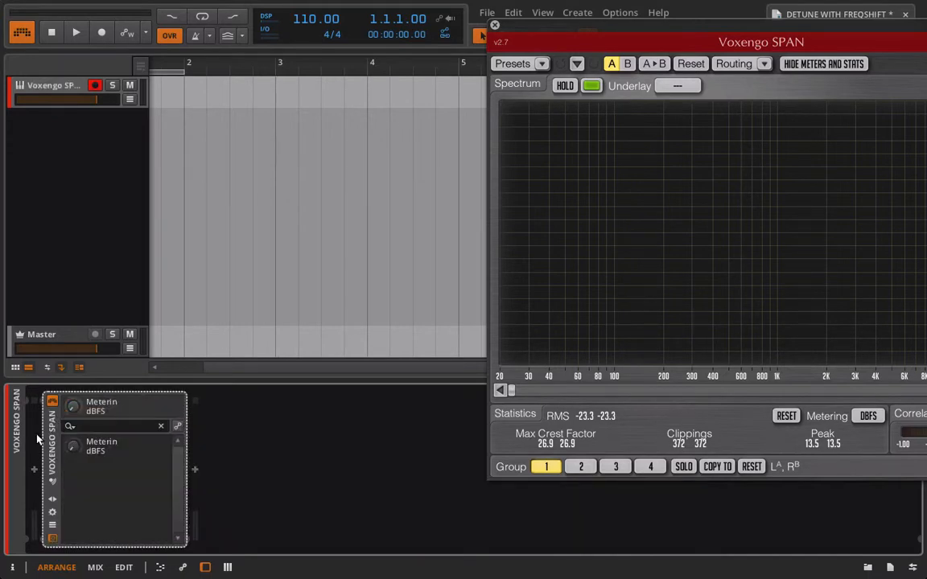
left_click(34, 471)
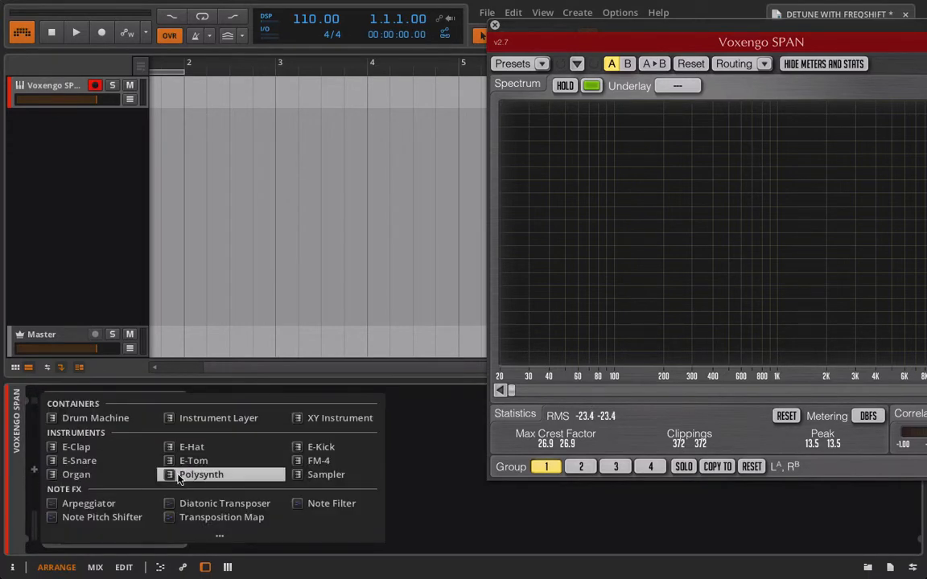
left_click(213, 473)
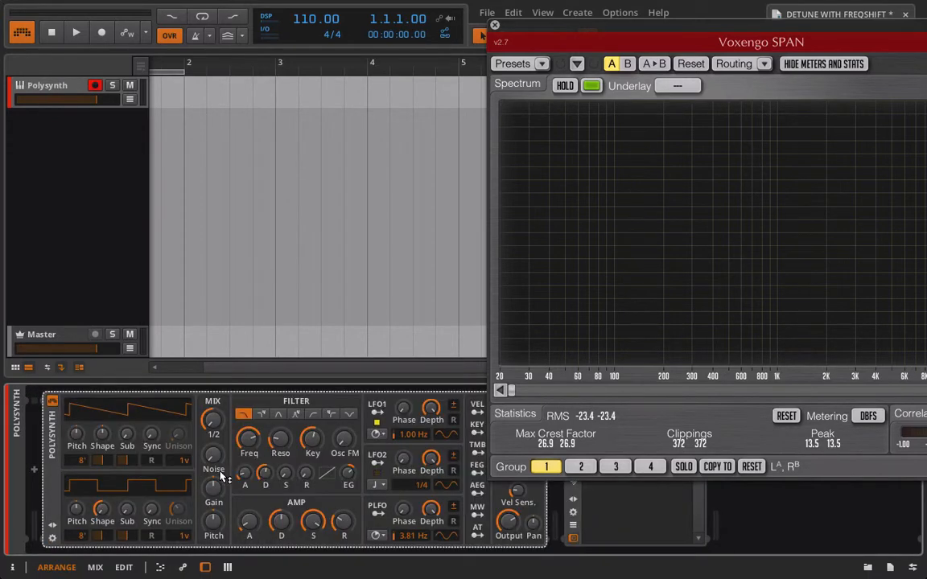
Load the BRIAN INIT preset into the Polysynth and hide its preset and macro section.
left_click(52, 531)
left_click(72, 404)
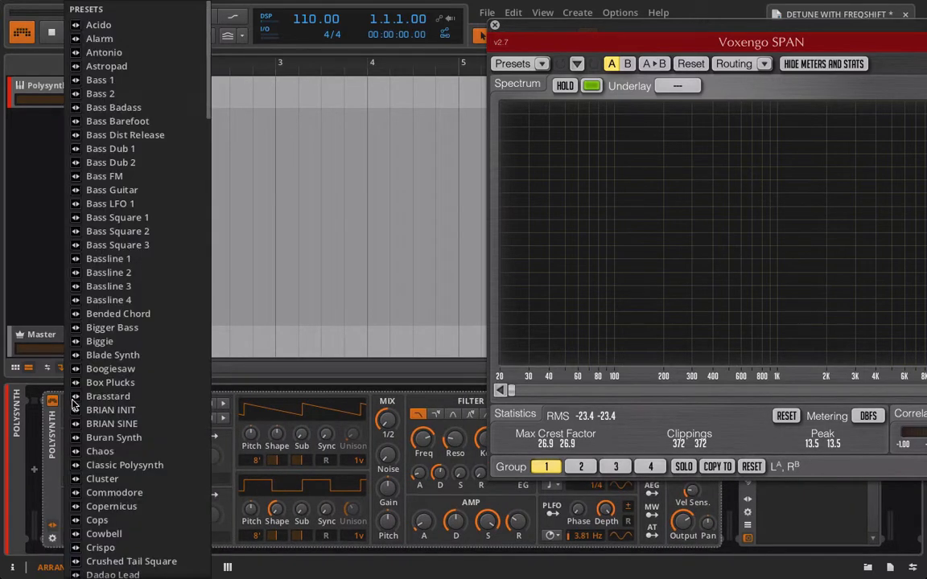
double_click(132, 410)
left_click_drag(290, 435, 290, 419)
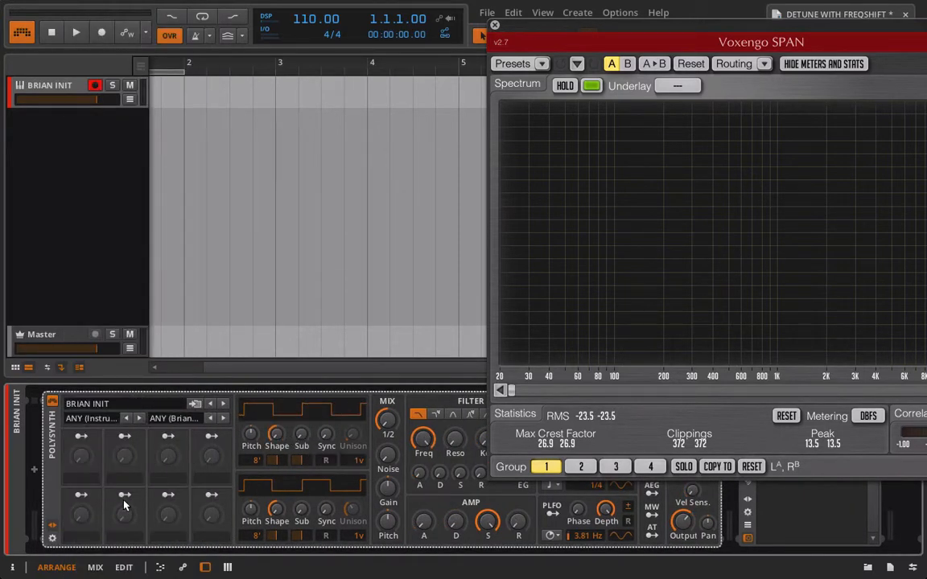
right_click(45, 521)
left_click(61, 511)
left_click(53, 524)
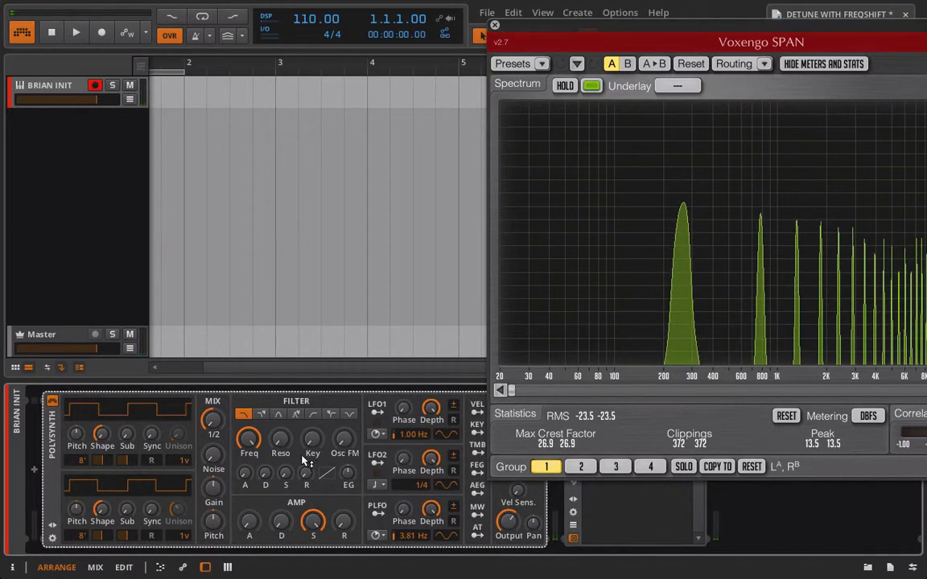
Lower the Polysynth's filter frequency to about 190 Hz.
mouse_move(249, 441)
left_mouse_down()
mouse_move(249, 457)
mouse_move(249, 448)
left_mouse_up()
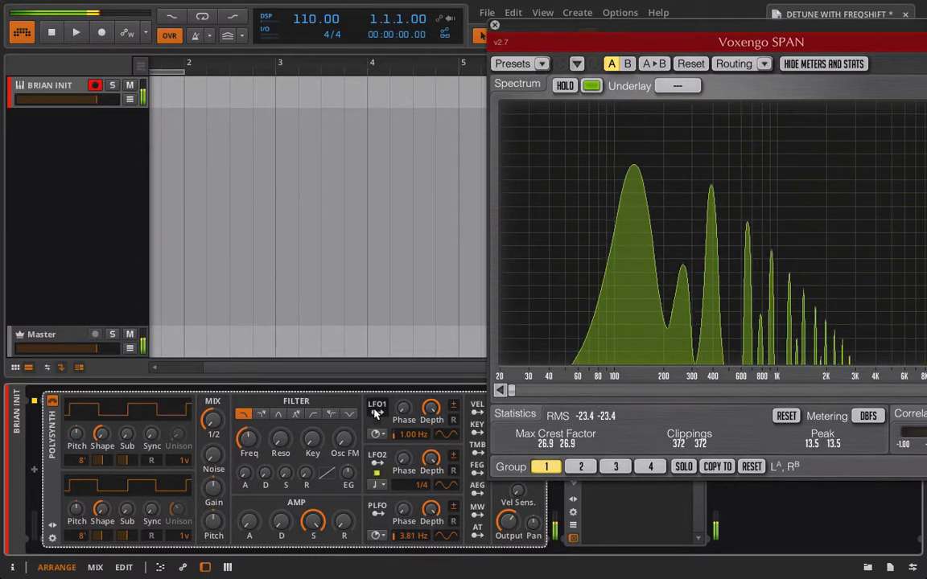
left_click_drag(244, 446, 244, 443)
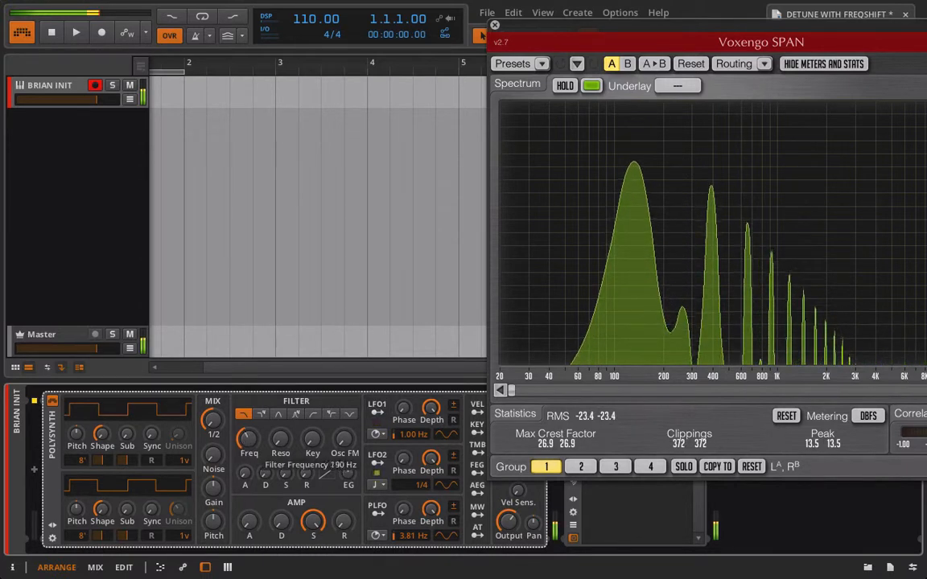
Modulate the Polysynth's output level with LFO1 and raise the LFO1 rate to 40.5 Hz.
left_click(383, 406)
left_click_drag(511, 524, 511, 516)
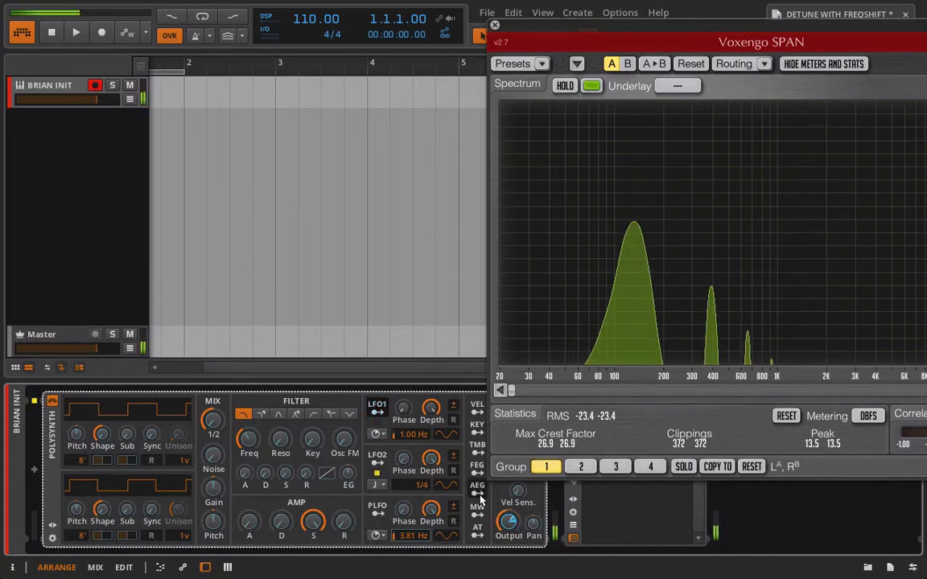
left_click(380, 414)
mouse_move(415, 434)
left_mouse_down()
mouse_move(415, 412)
mouse_move(414, 423)
left_mouse_up()
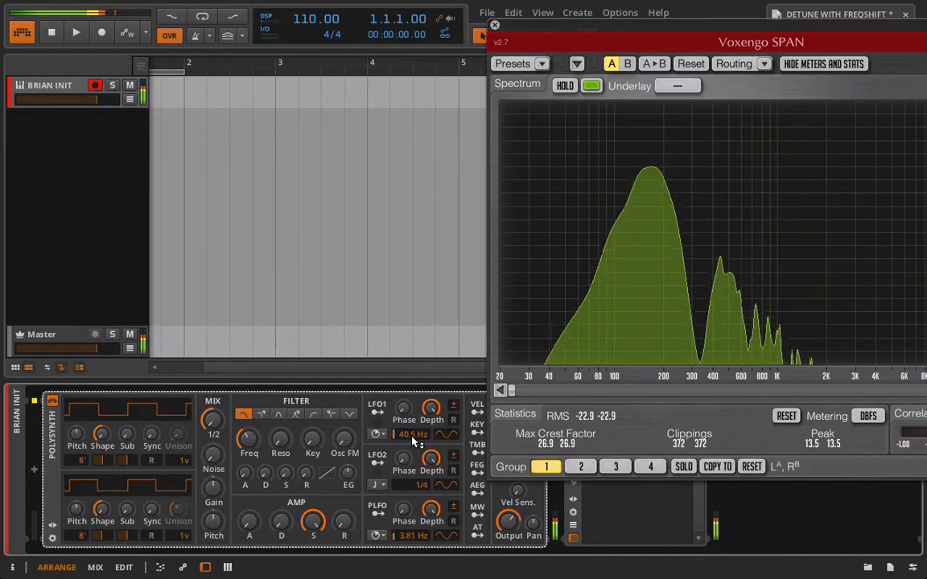
Modulate the mixer's noise level with LFO1 and raise the noise level itself.
left_click(376, 412)
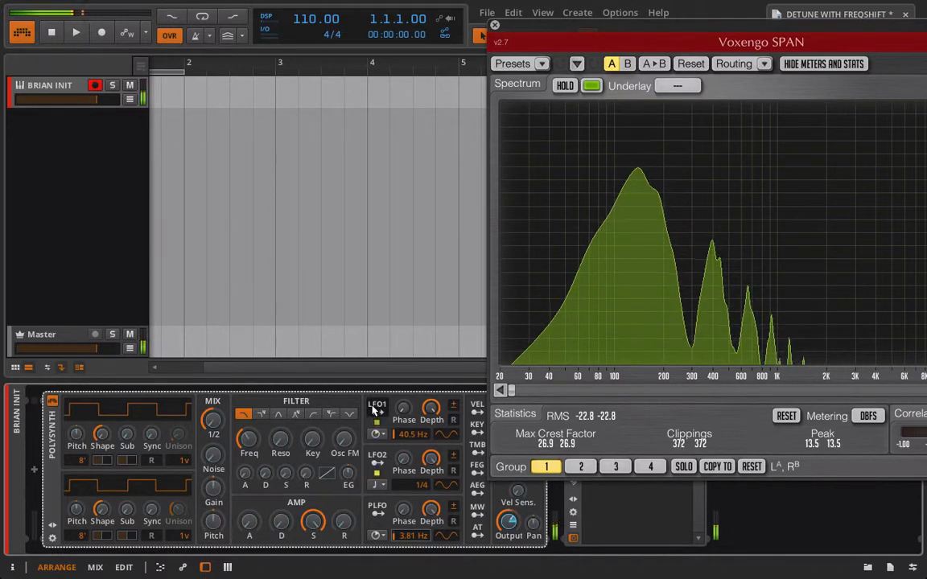
left_click_drag(214, 486, 214, 461)
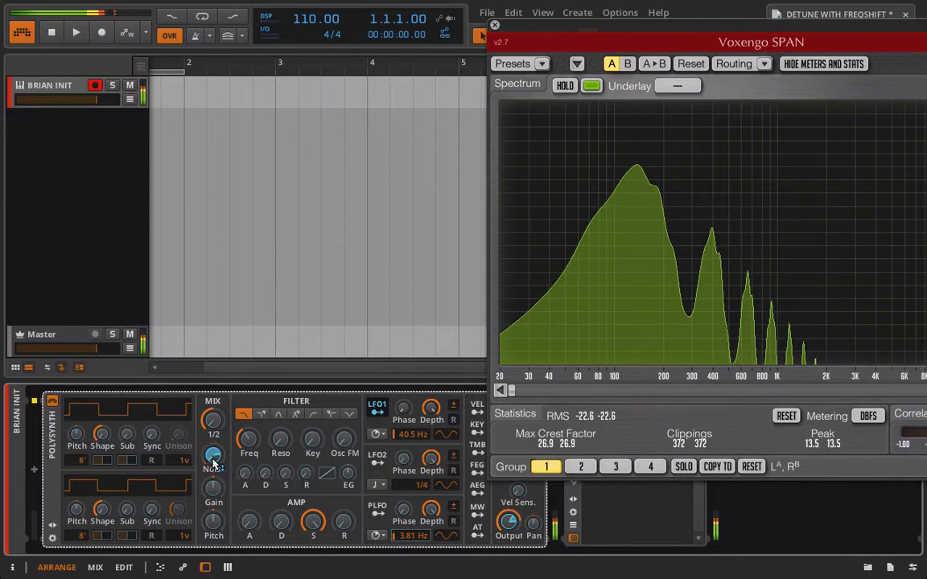
left_click(373, 415)
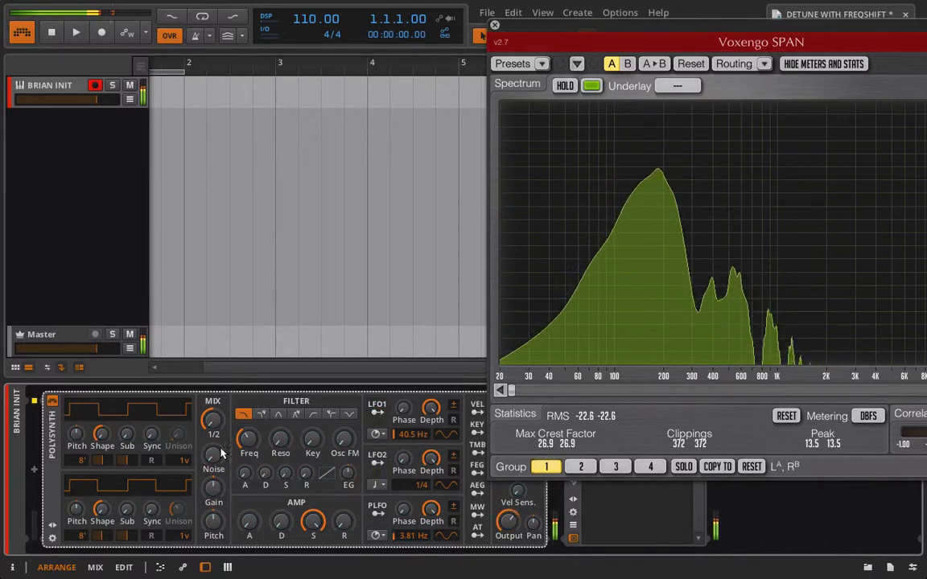
mouse_move(213, 459)
left_mouse_down()
mouse_move(213, 399)
mouse_move(216, 463)
left_mouse_up()
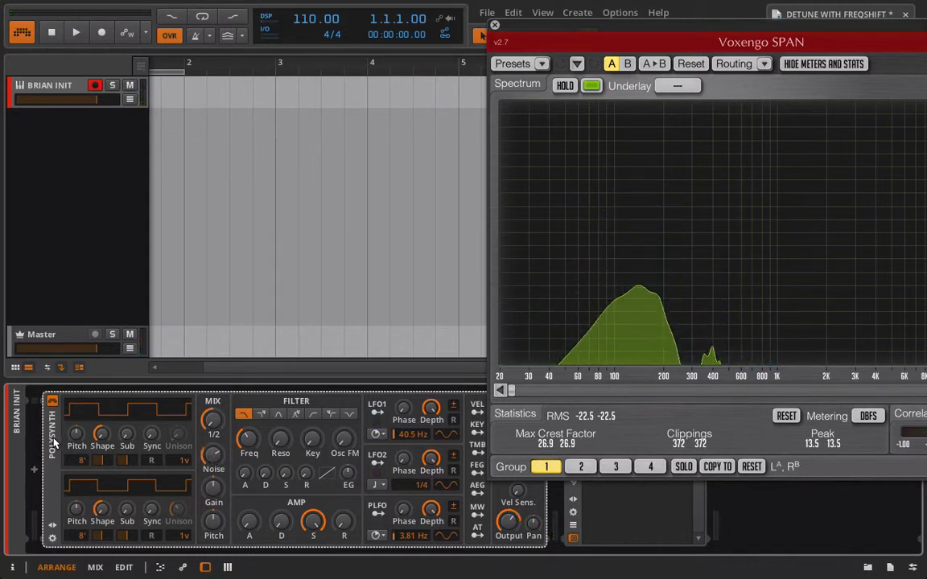
Remove the Polysynth from the device chain, keeping Voxengo SPAN.
key("Delete")
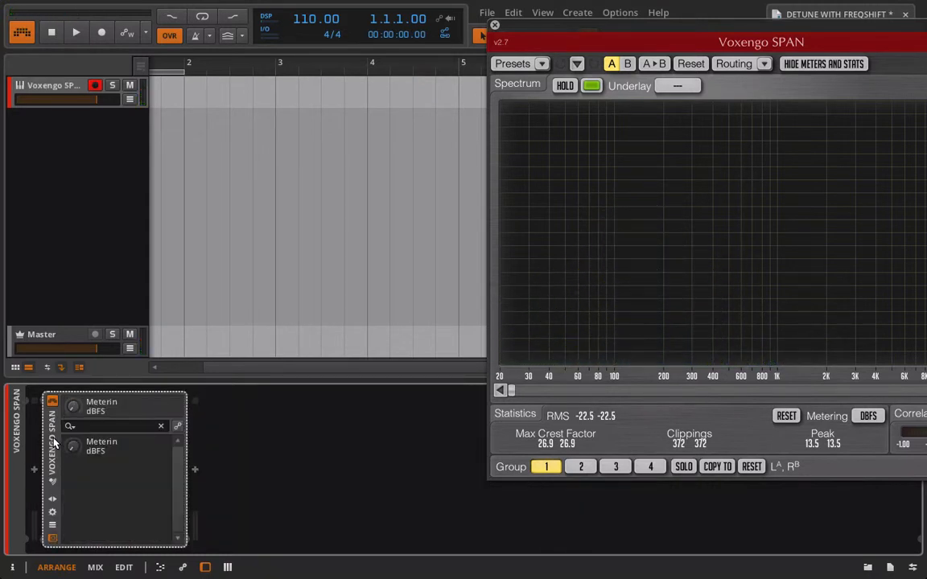